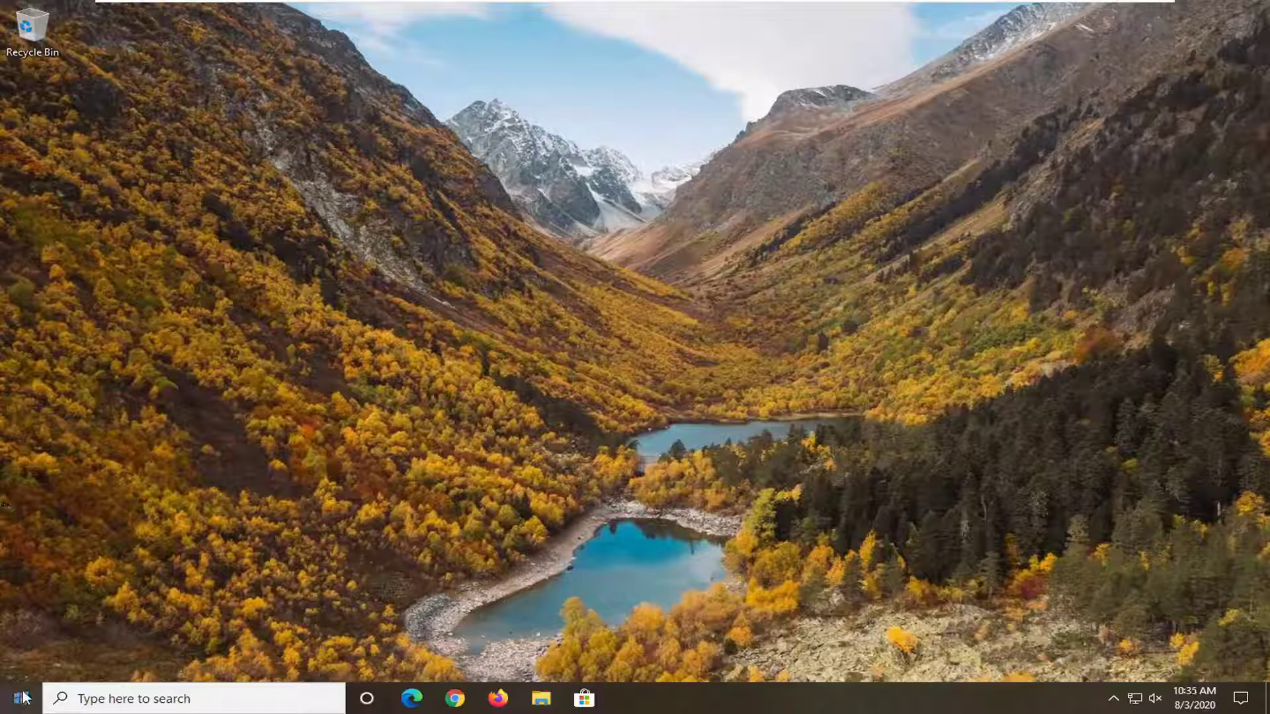
Open Control Panel from search, switch View by to Category, and go to Network and Sharing Center.
{"action": "left_click", "coordinate": [21, 699]}
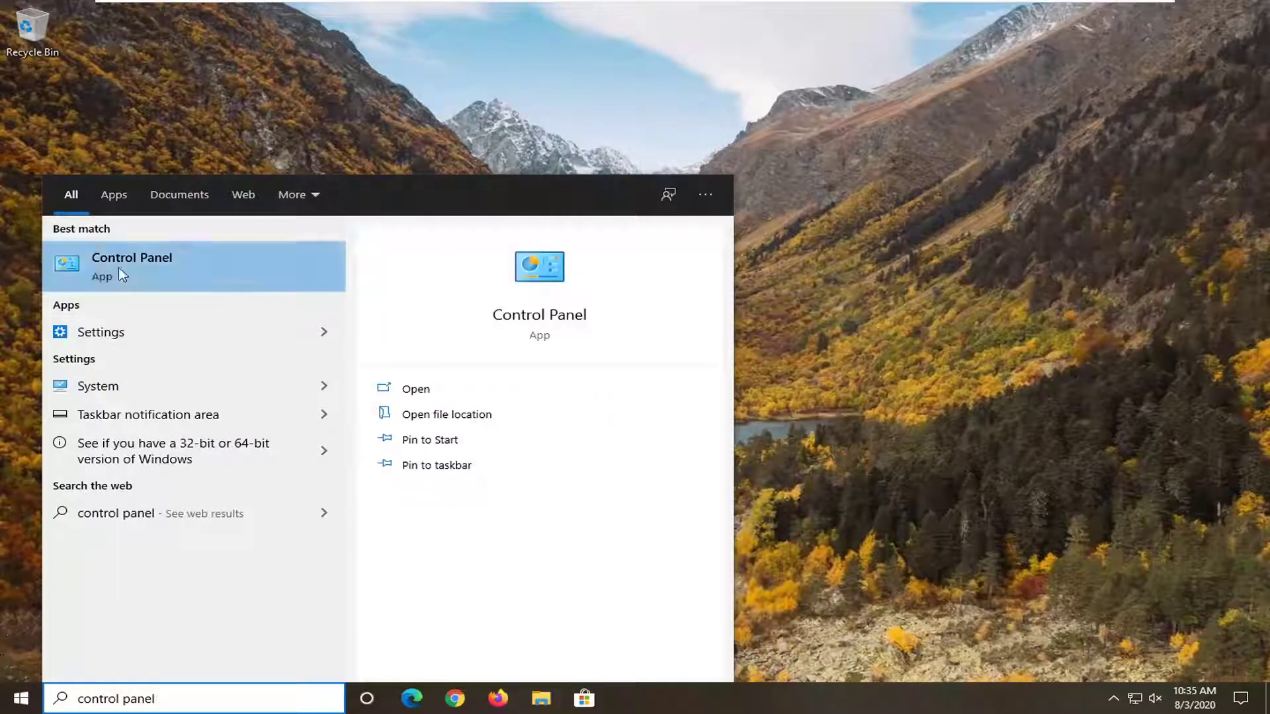
{"action": "left_click", "coordinate": [121, 275]}
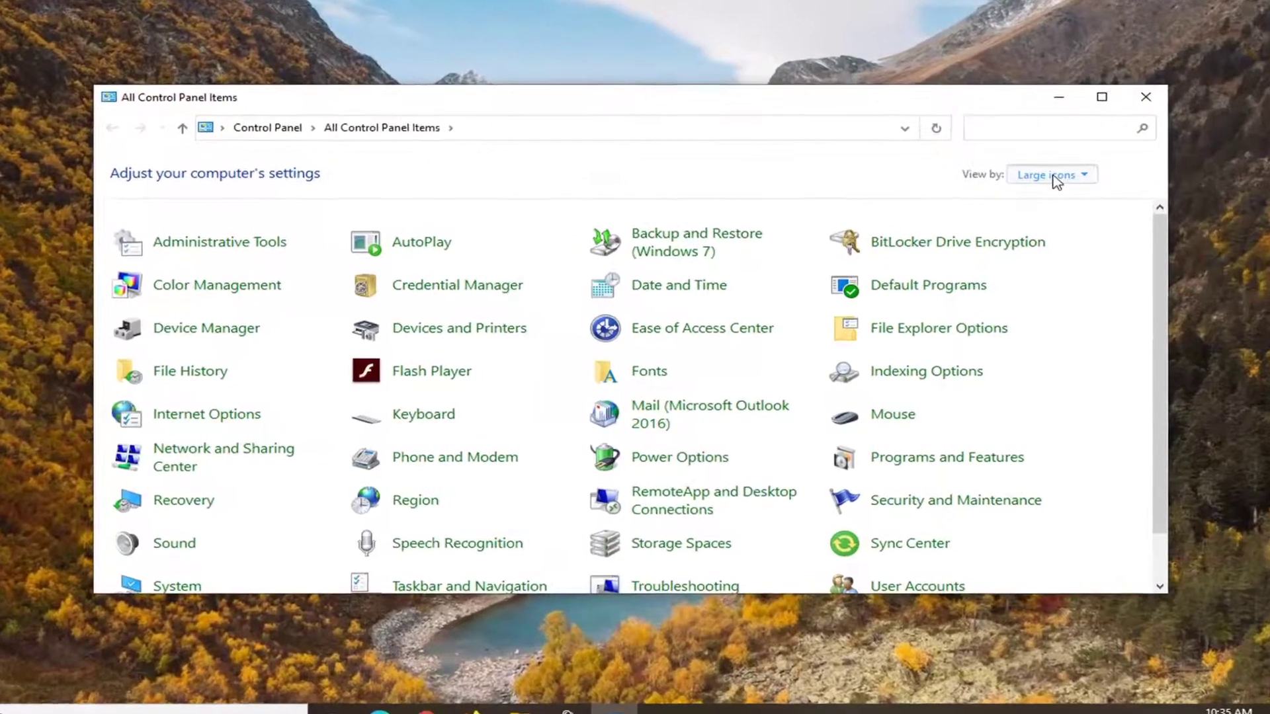
{"action": "left_click", "coordinate": [1029, 192]}
{"action": "left_click", "coordinate": [1037, 217]}
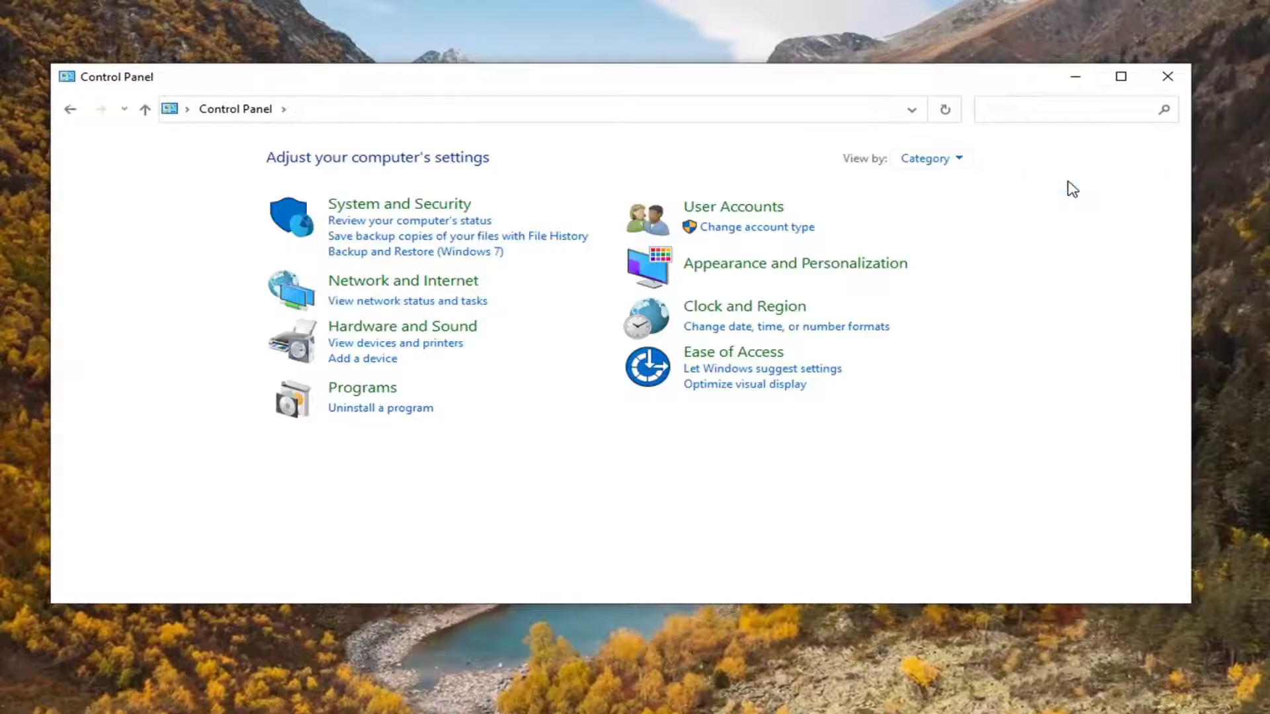
{"action": "left_click", "coordinate": [416, 281]}
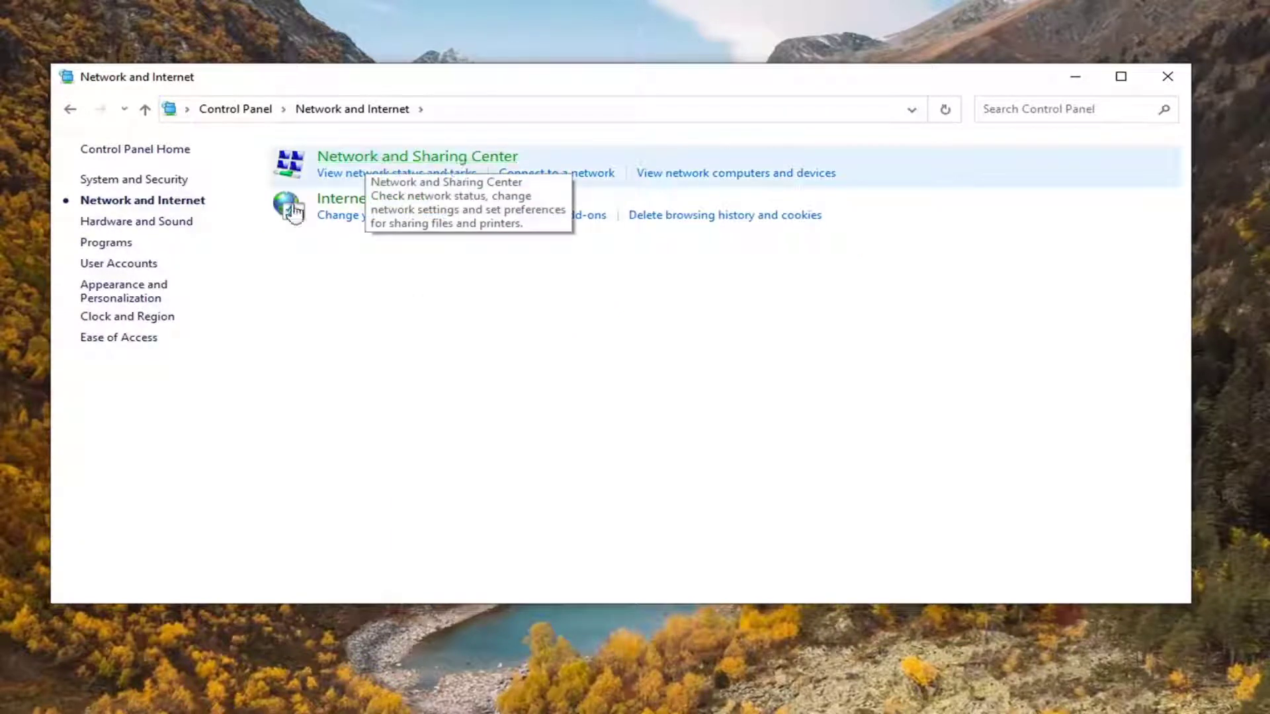
{"action": "left_click", "coordinate": [408, 158]}
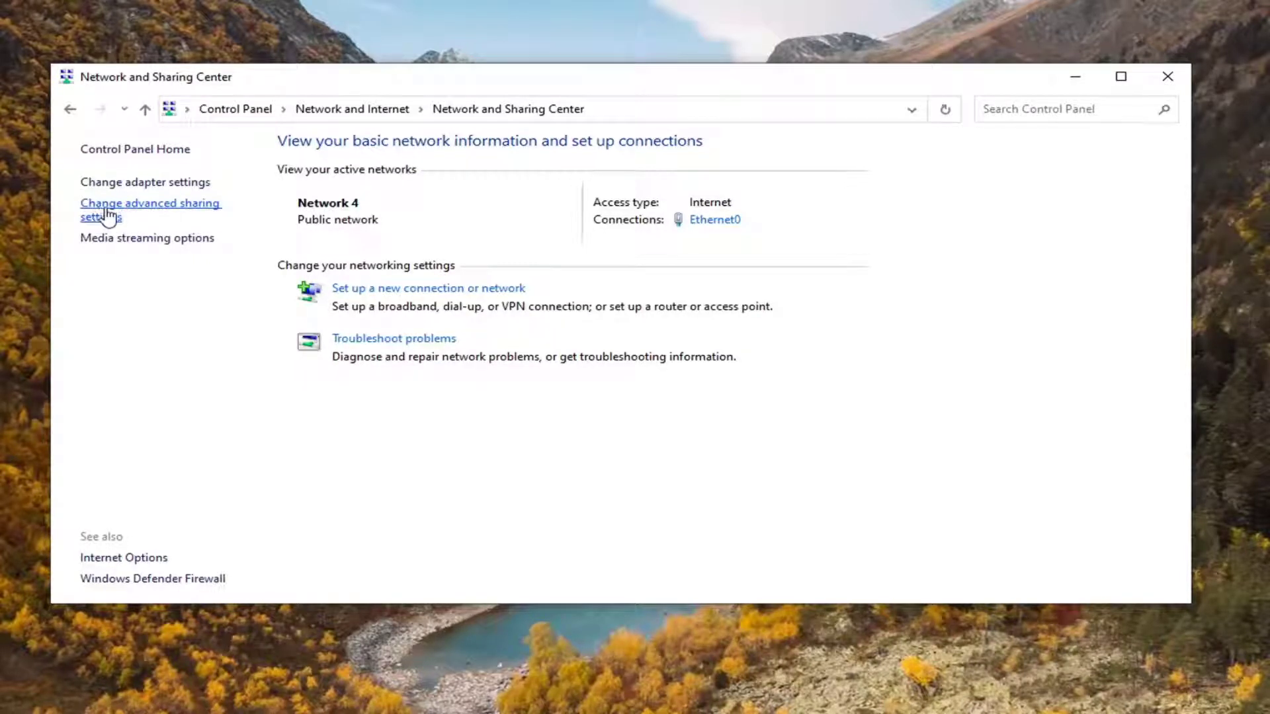
In Advanced sharing settings, enable file and printer sharing for Private and Guest or Public, then expand All Networks.
{"action": "left_click", "coordinate": [109, 213]}
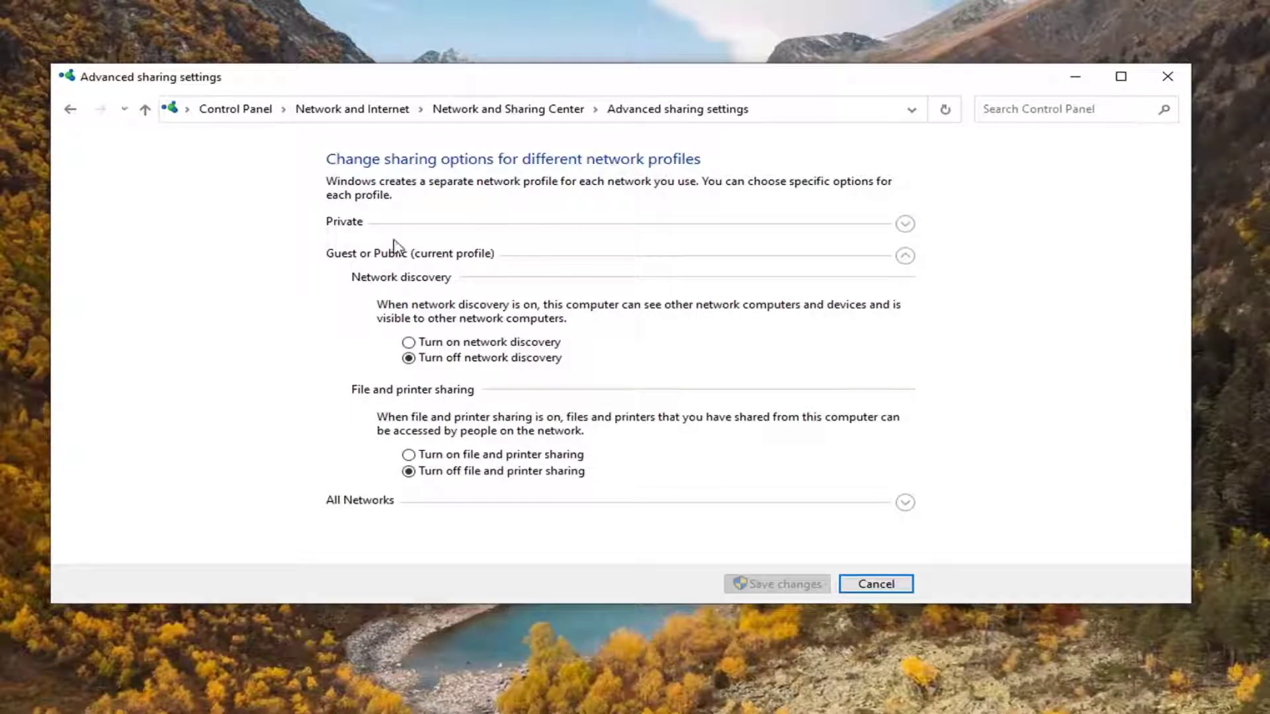
{"action": "left_click", "coordinate": [903, 226]}
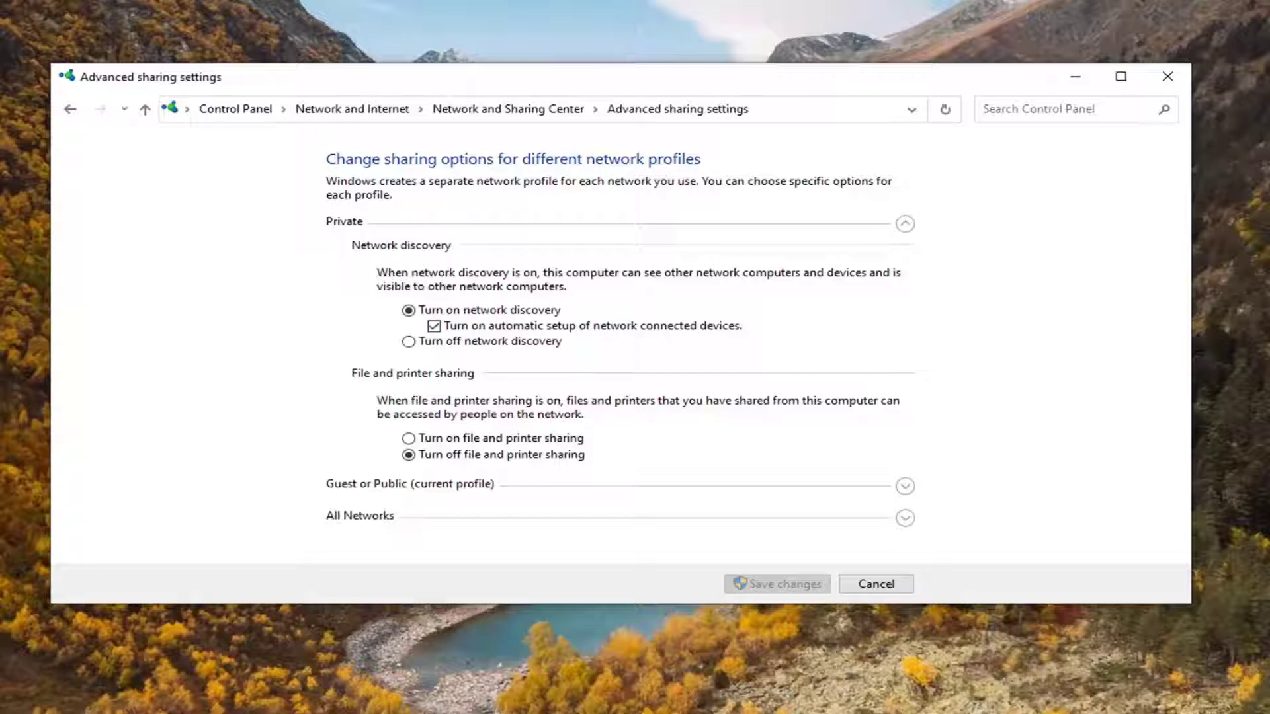
{"action": "left_click", "coordinate": [432, 439]}
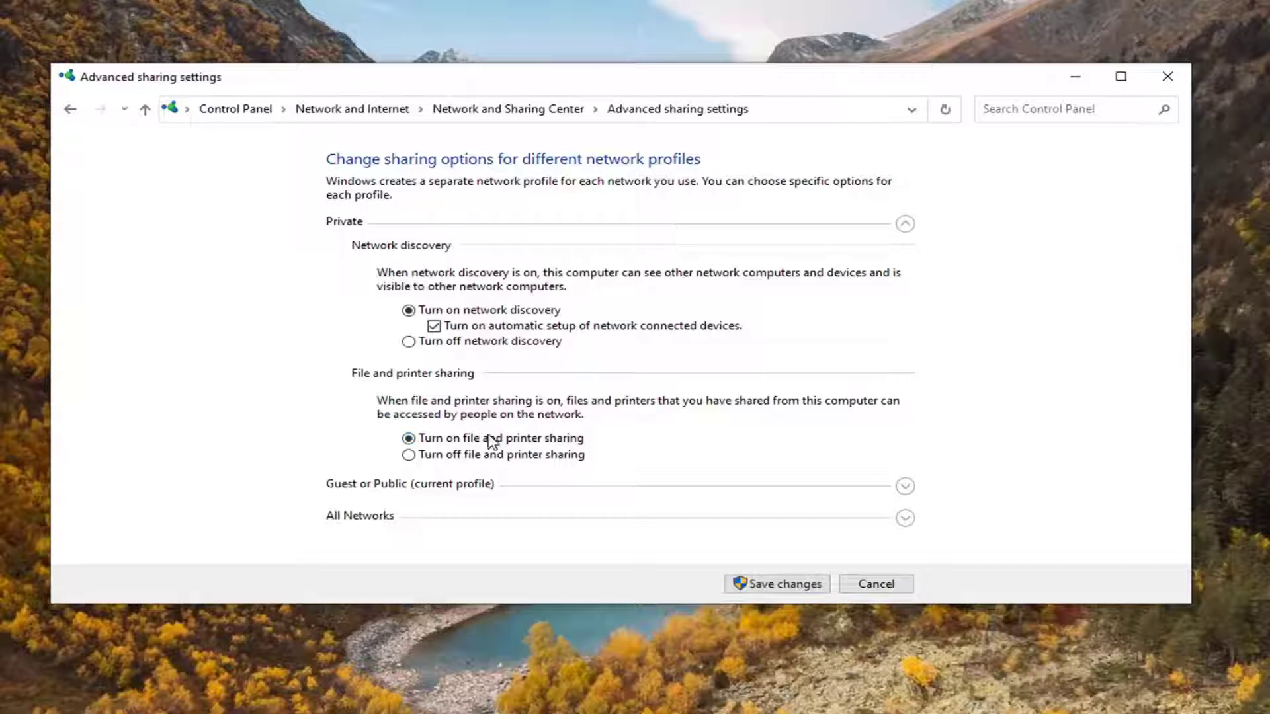
{"action": "left_click", "coordinate": [428, 493]}
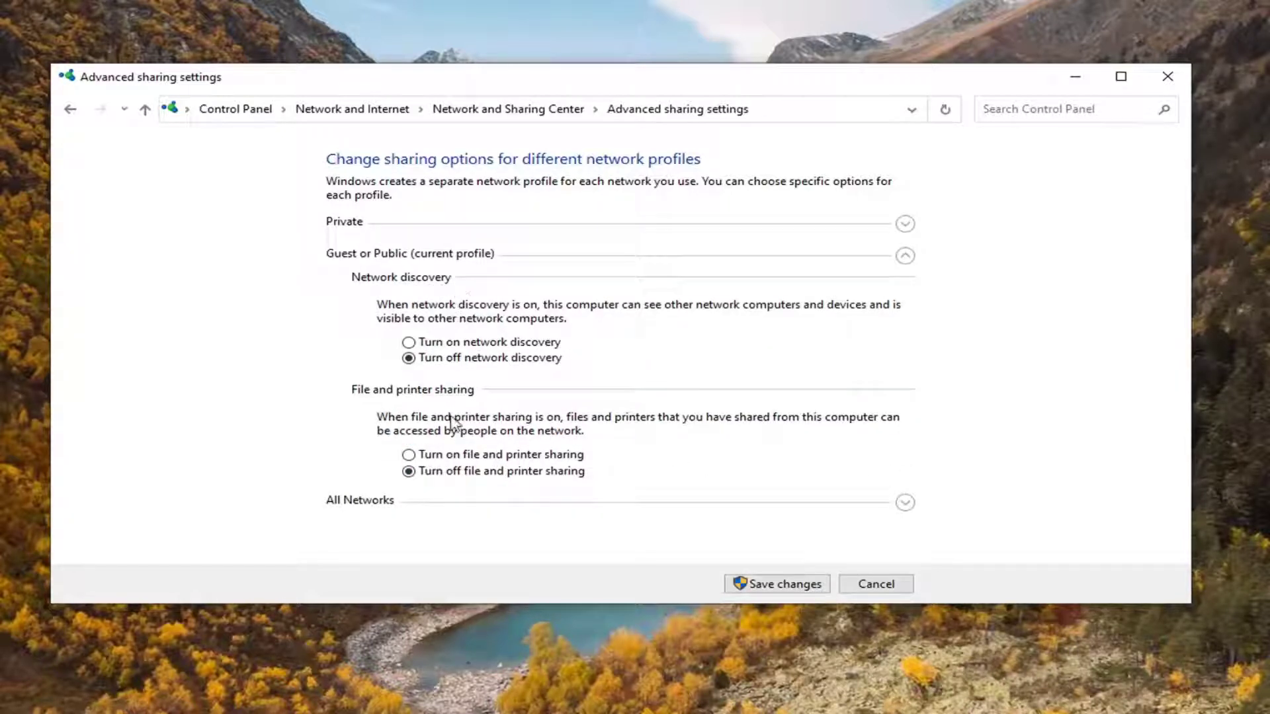
{"action": "left_click", "coordinate": [432, 455]}
{"action": "left_click", "coordinate": [905, 503]}
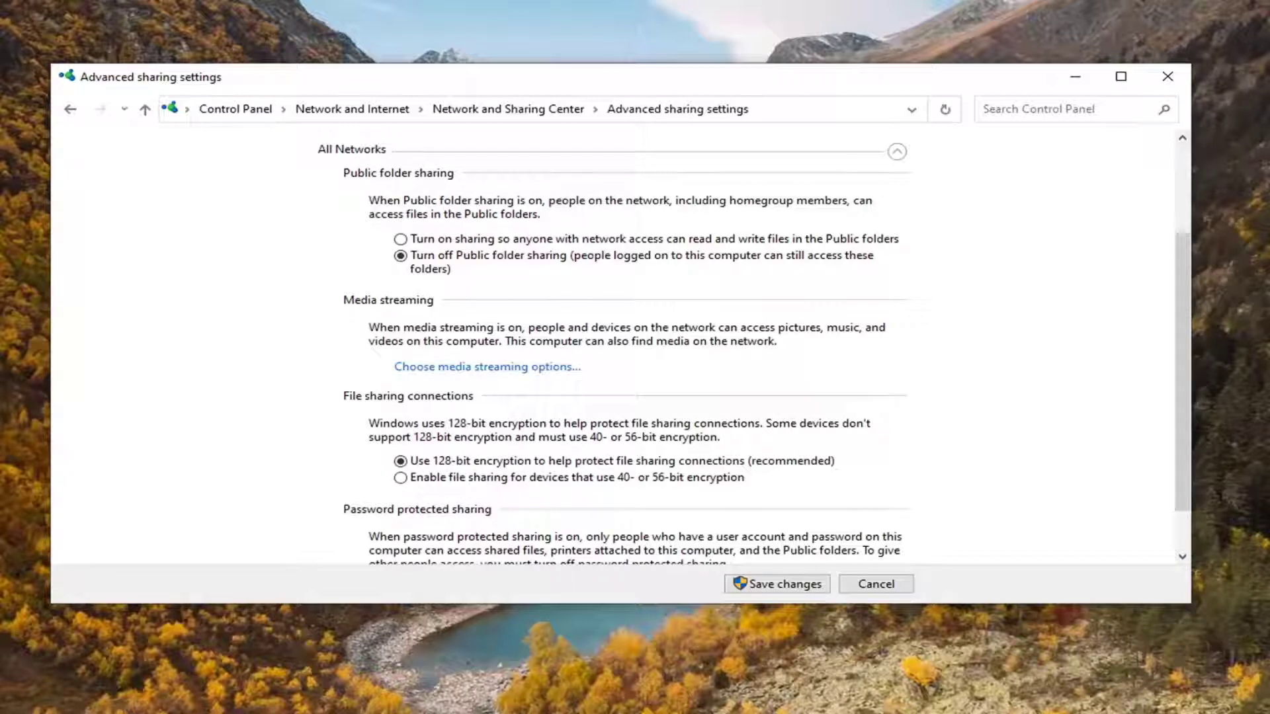
Scroll down to Password protected sharing and save the changed sharing settings.
{"action": "scroll", "coordinate": [876, 377], "scroll_direction": "down", "scroll_amount": 2}
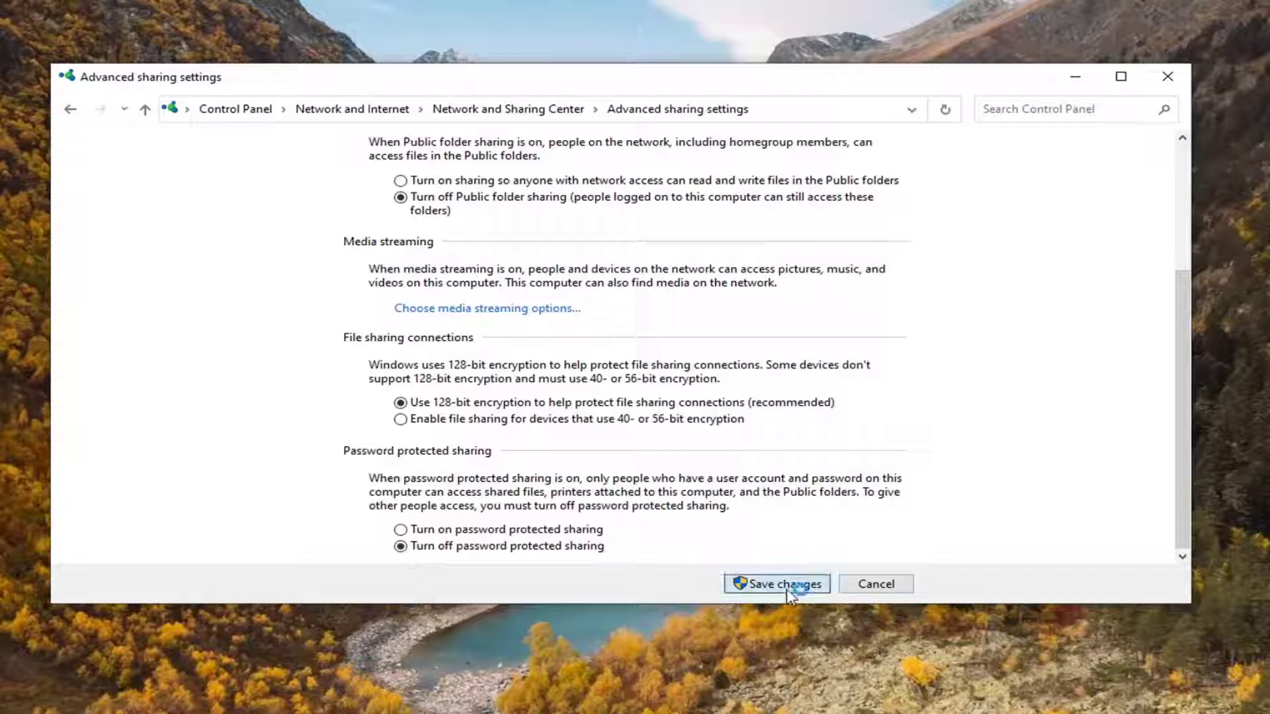
{"action": "left_click", "coordinate": [768, 584]}
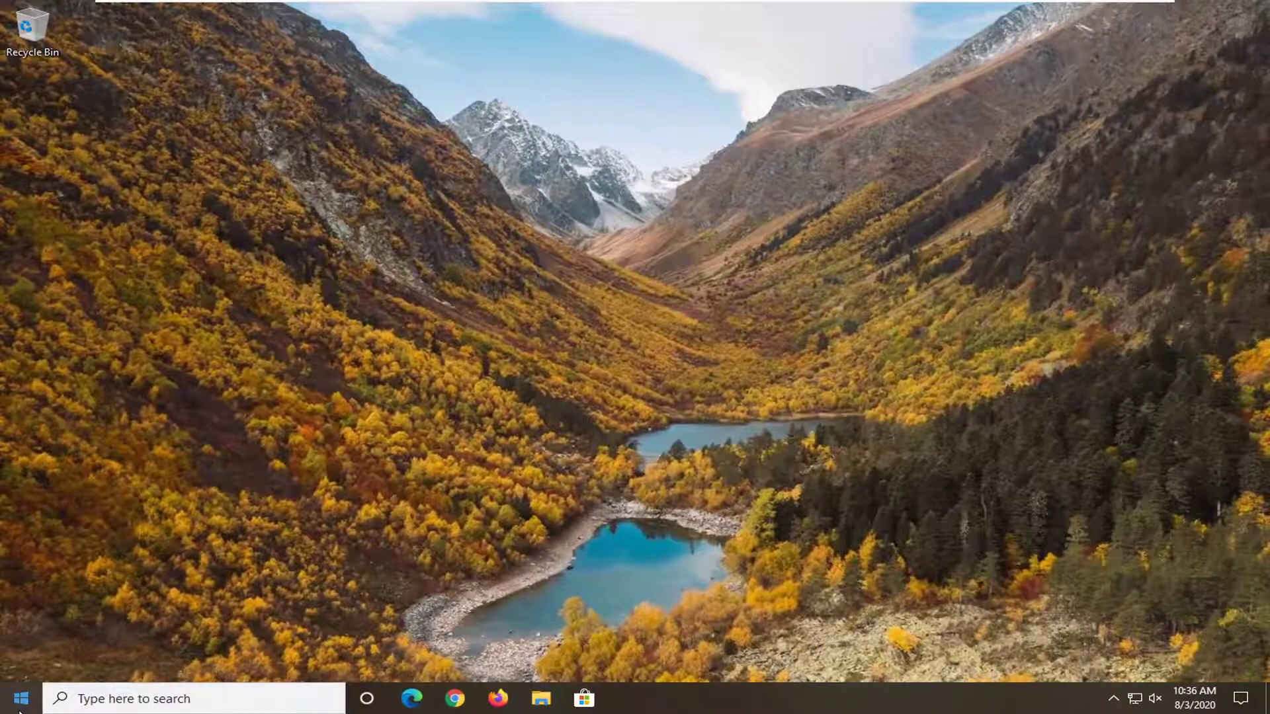
Search for 'services' and launch the Services app.
{"action": "left_click", "coordinate": [19, 708]}
{"action": "type", "text": "serv"}
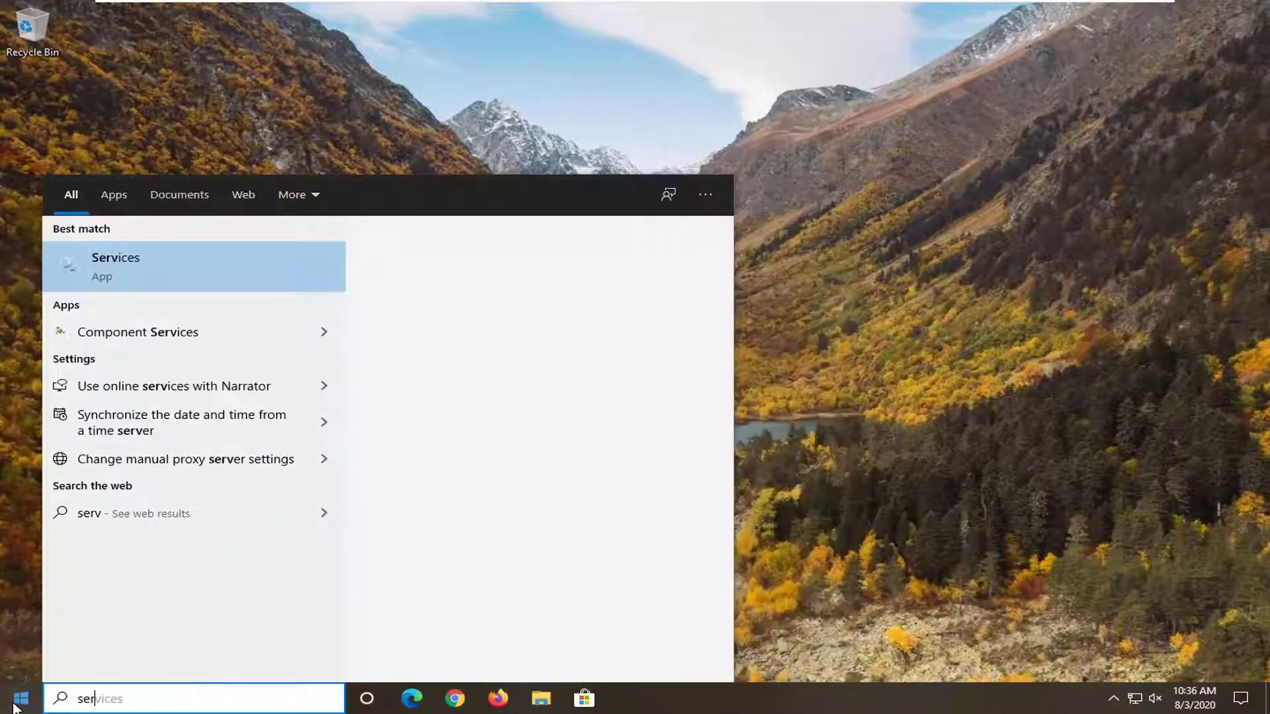
{"action": "type", "text": "ices"}
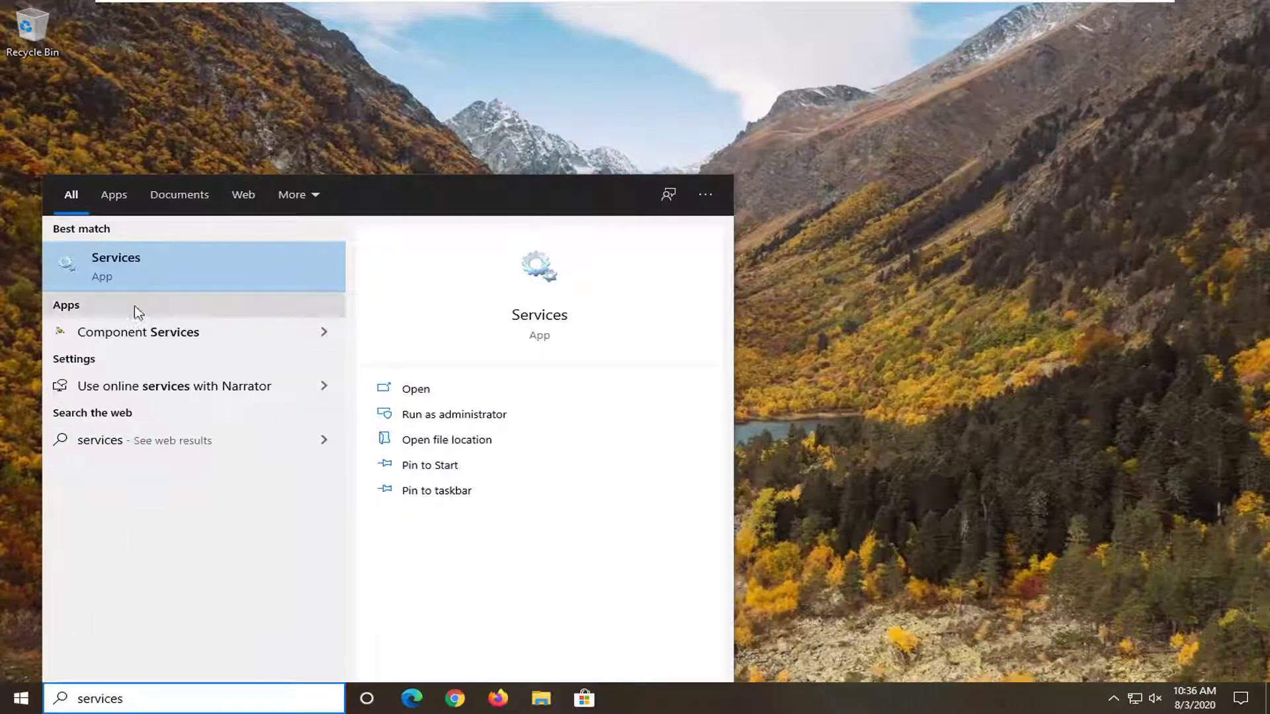
{"action": "left_click", "coordinate": [128, 267]}
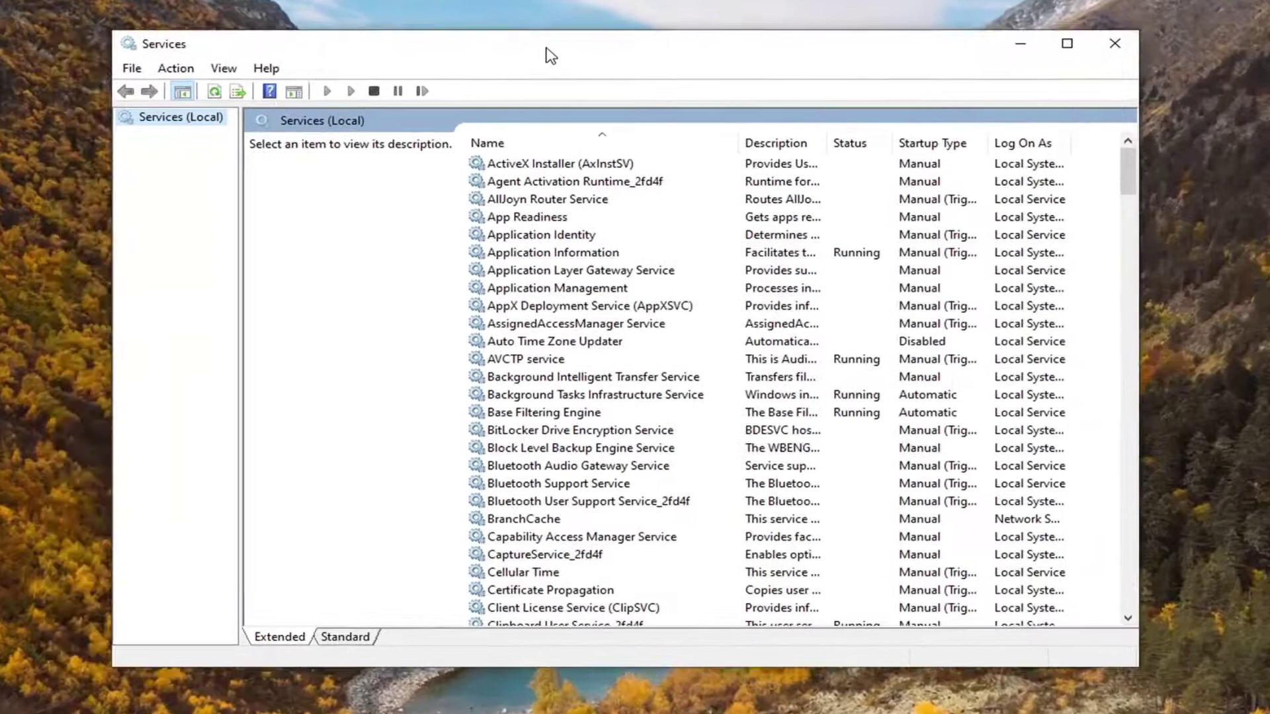
Open the Server service's properties, confirm Startup type is Automatic, and click OK.
{"action": "left_click", "coordinate": [628, 270]}
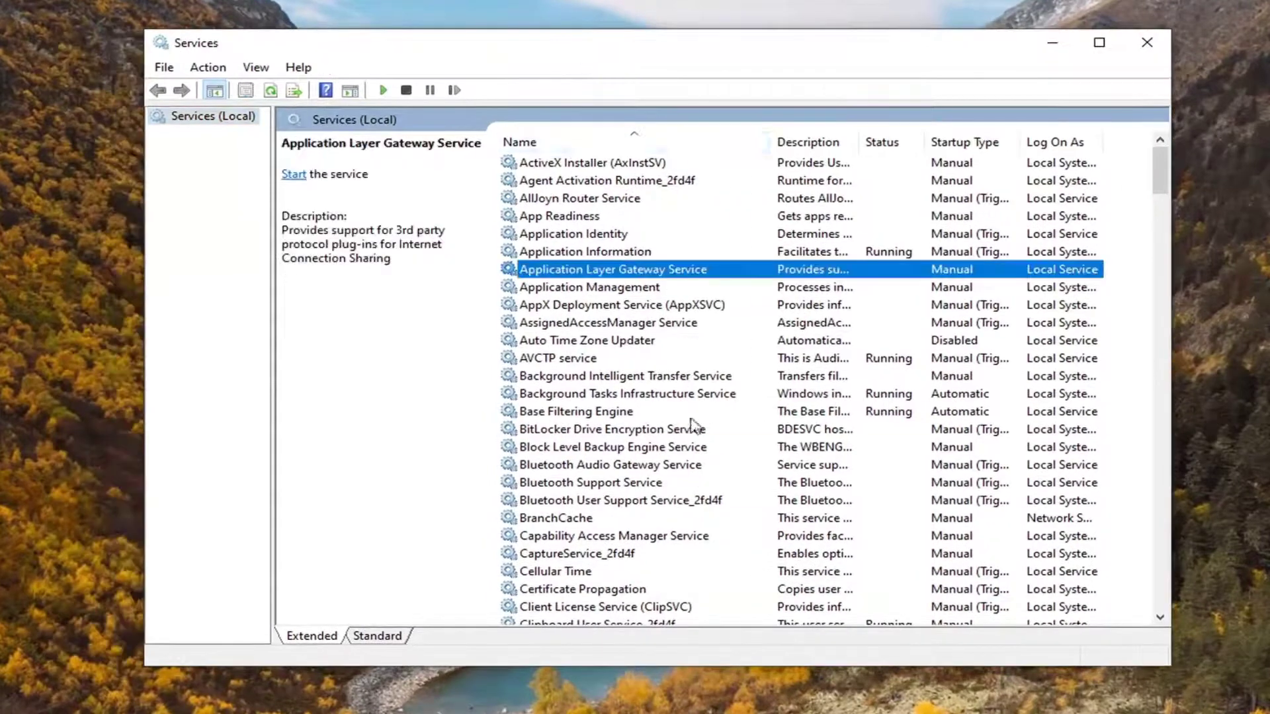
{"action": "scroll", "coordinate": [680, 427], "scroll_direction": "down", "scroll_amount": 4}
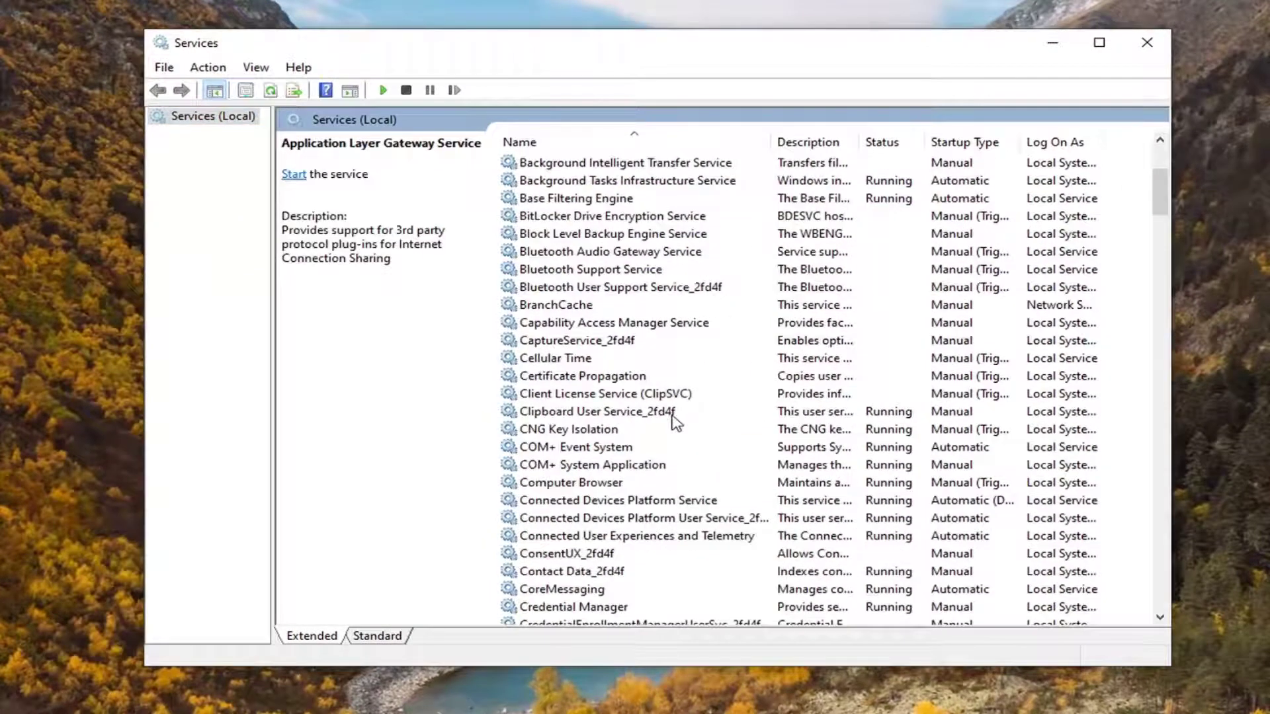
{"action": "scroll", "coordinate": [674, 421], "scroll_direction": "down", "scroll_amount": 20}
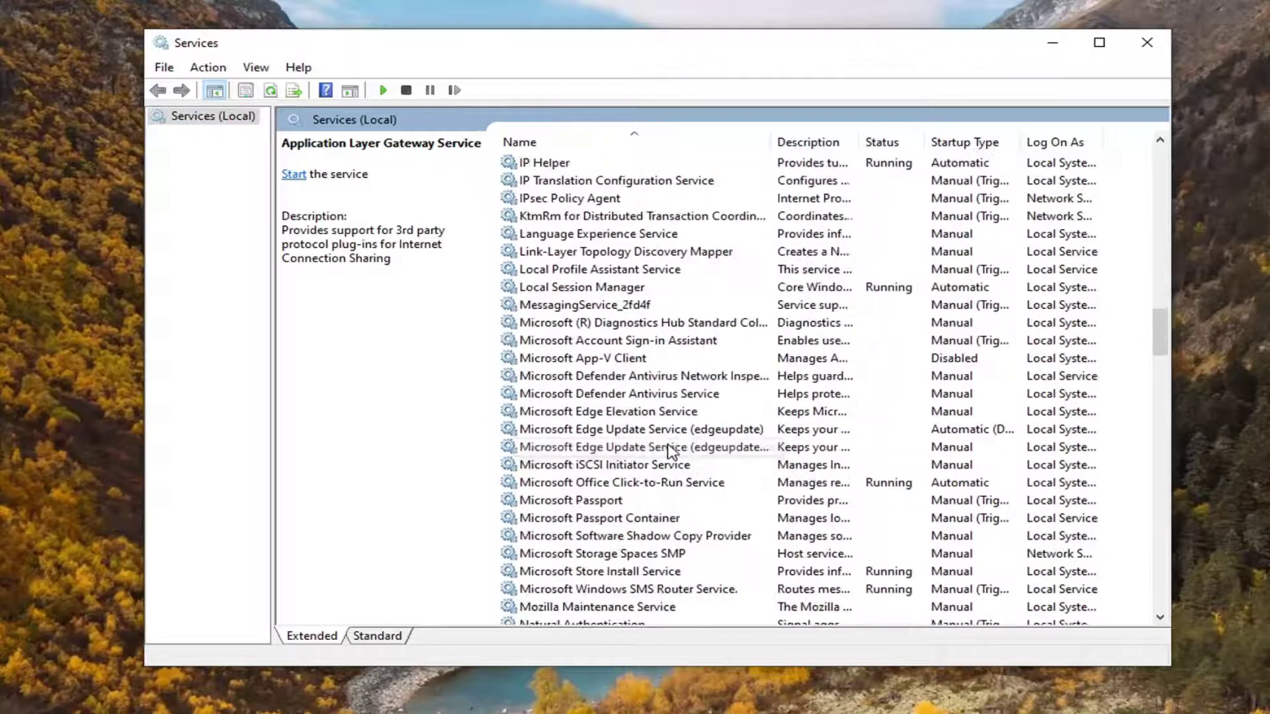
{"action": "scroll", "coordinate": [670, 451], "scroll_direction": "down", "scroll_amount": 15}
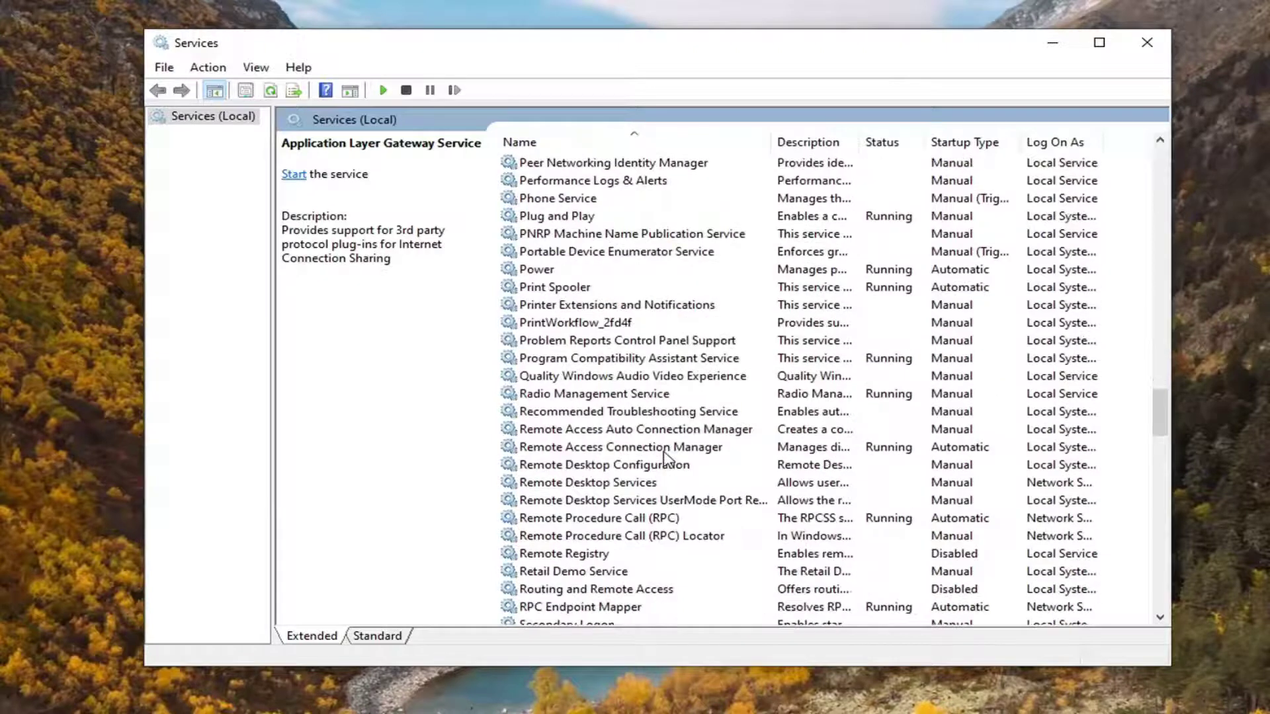
{"action": "scroll", "coordinate": [662, 460], "scroll_direction": "down", "scroll_amount": 4}
{"action": "left_click", "coordinate": [537, 535]}
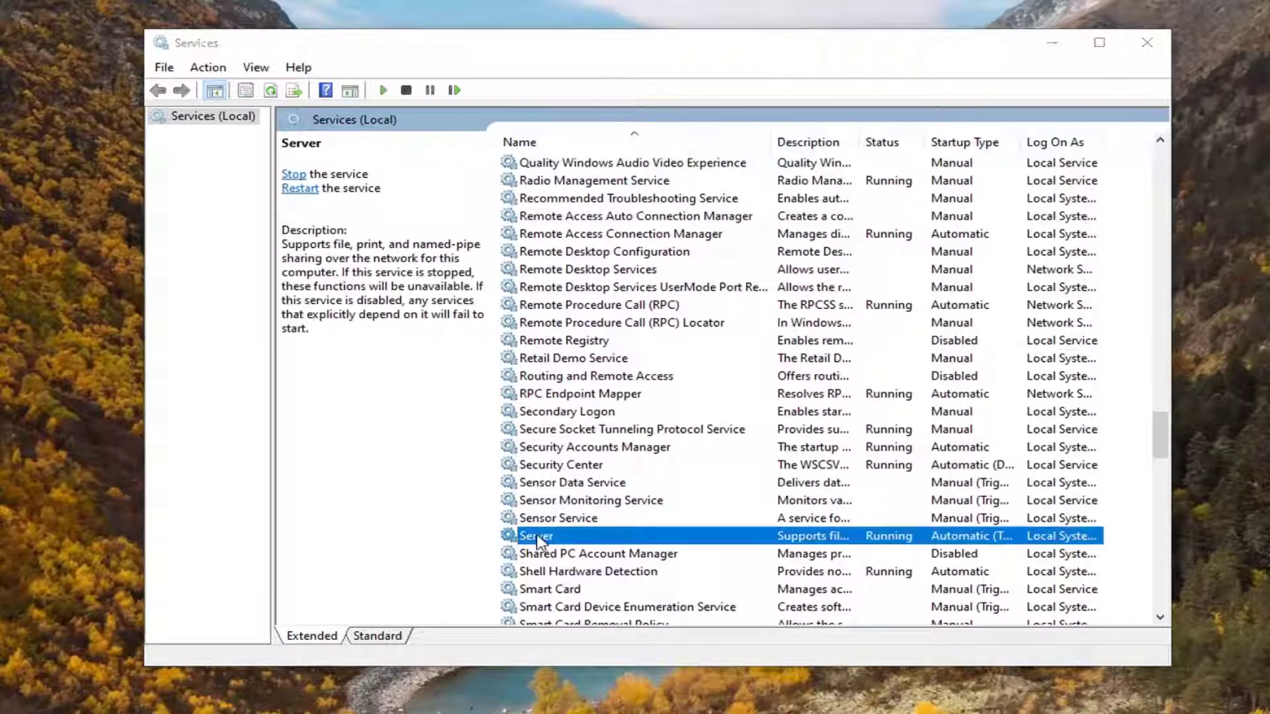
{"action": "double_click", "coordinate": [538, 537]}
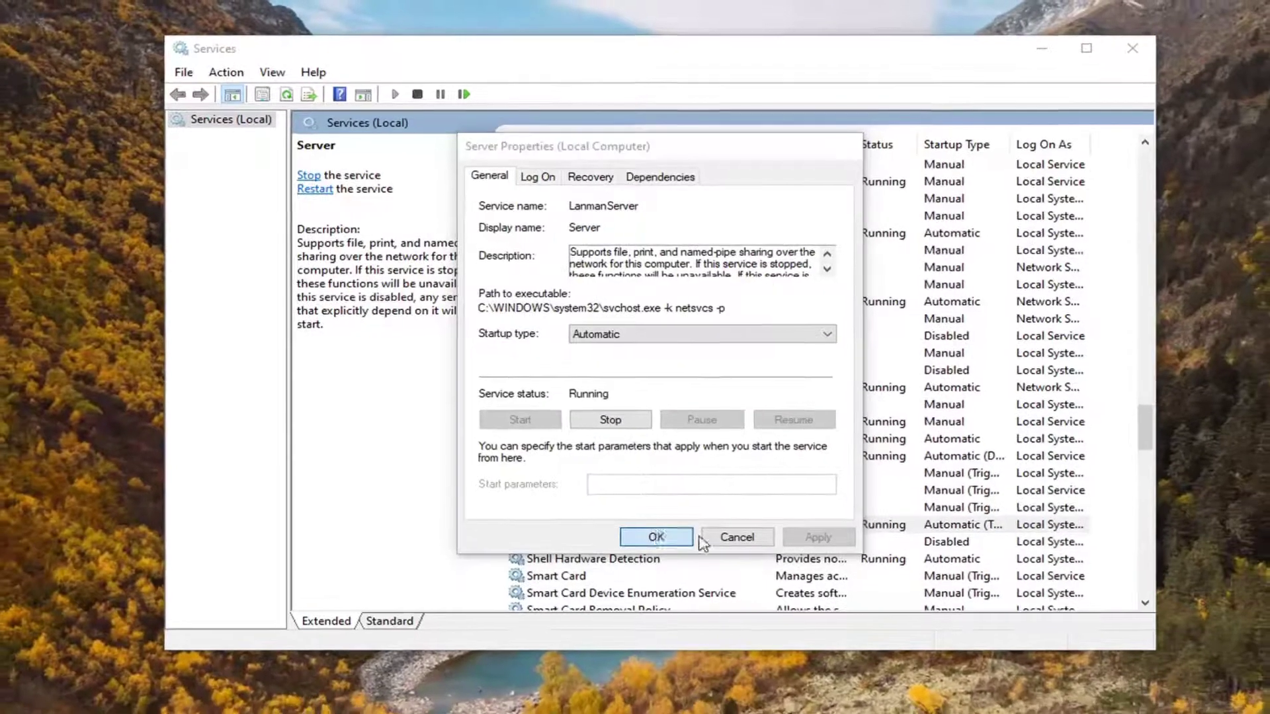
{"action": "left_click", "coordinate": [651, 548]}
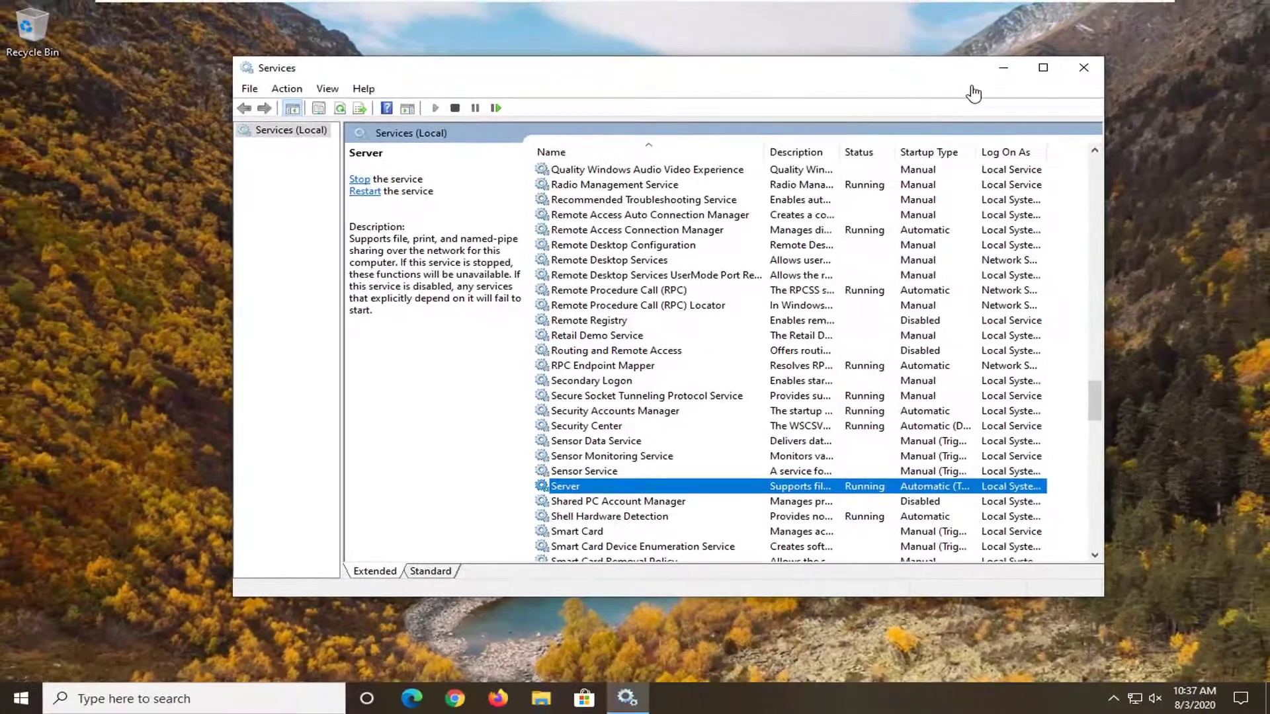
Close Services and search Start for 'troubleshoot' to reach the Troubleshoot settings page.
{"action": "left_click", "coordinate": [1083, 67]}
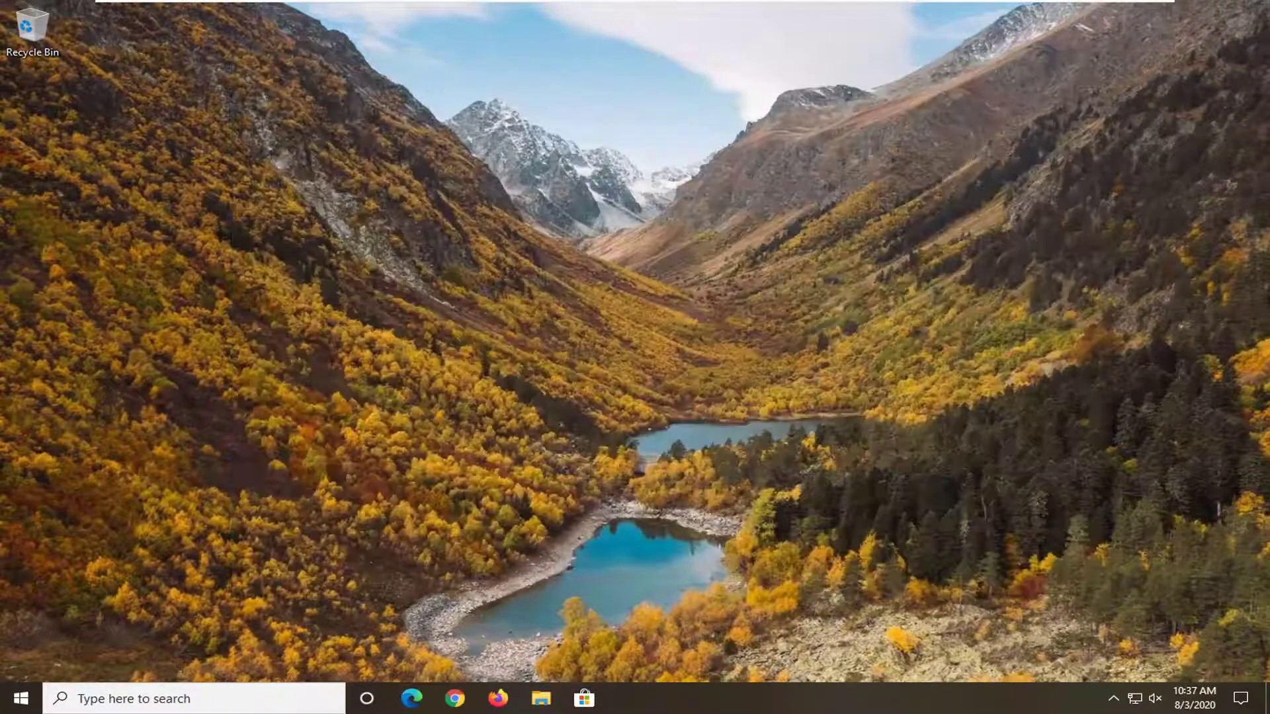
{"action": "left_click", "coordinate": [13, 699]}
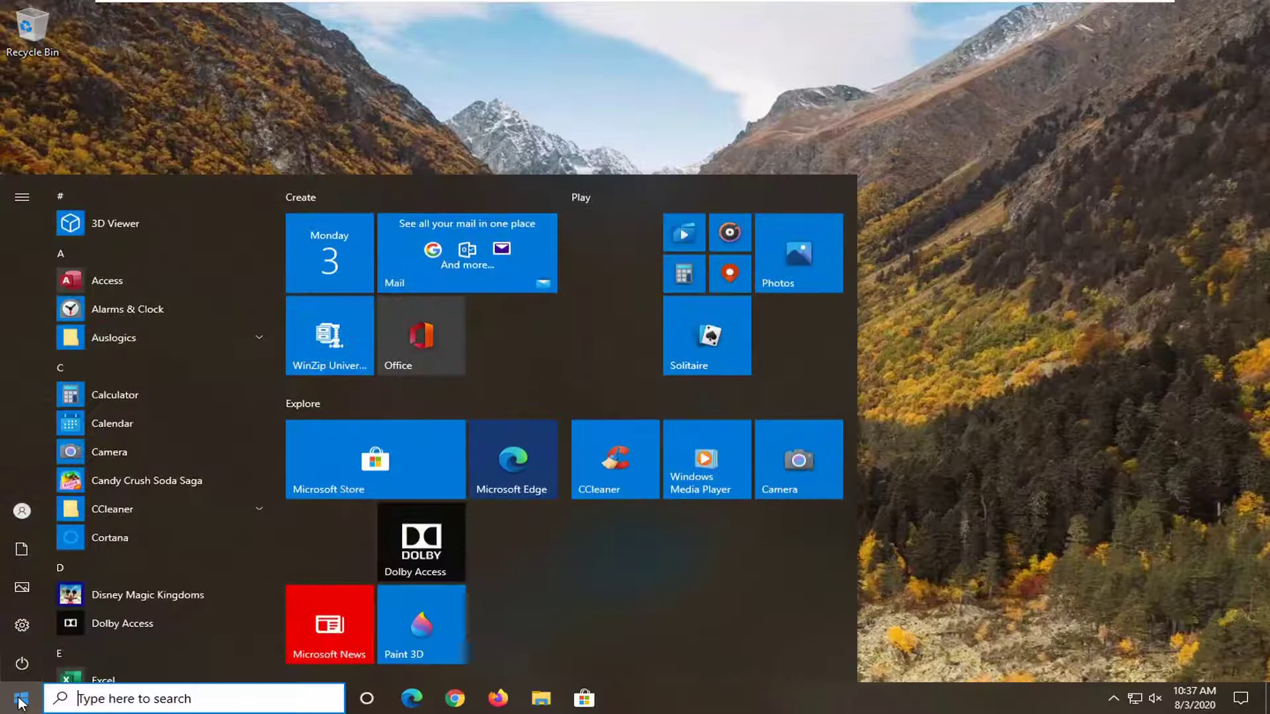
{"action": "type", "text": "troubleshoot"}
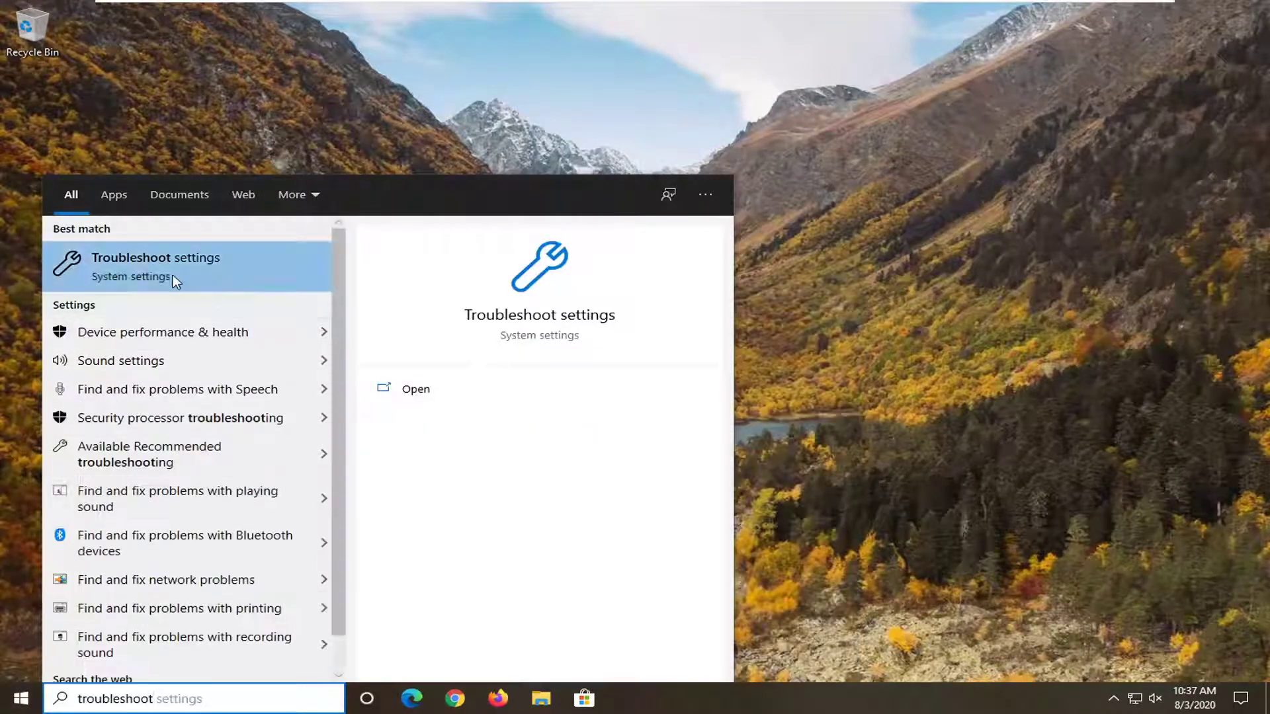
{"action": "left_click", "coordinate": [155, 266]}
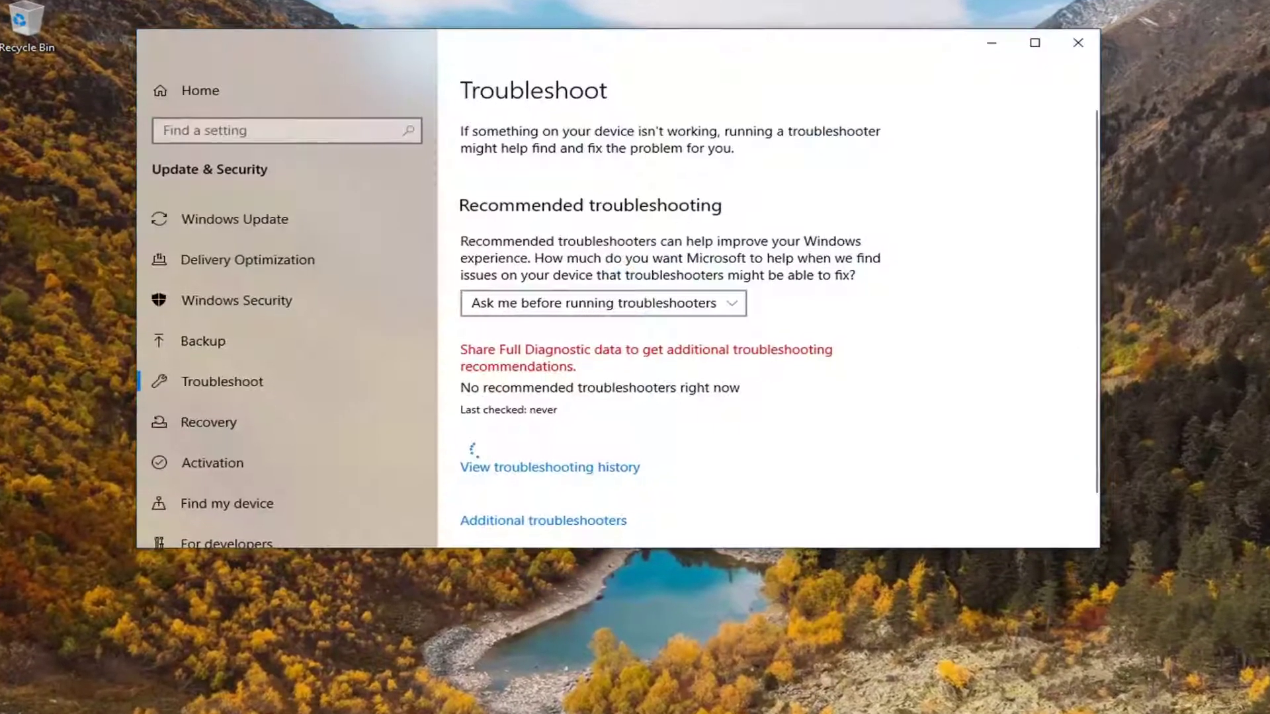
Run the Printer troubleshooter from Additional troubleshooters.
{"action": "scroll", "coordinate": [721, 441], "scroll_direction": "down", "scroll_amount": 1}
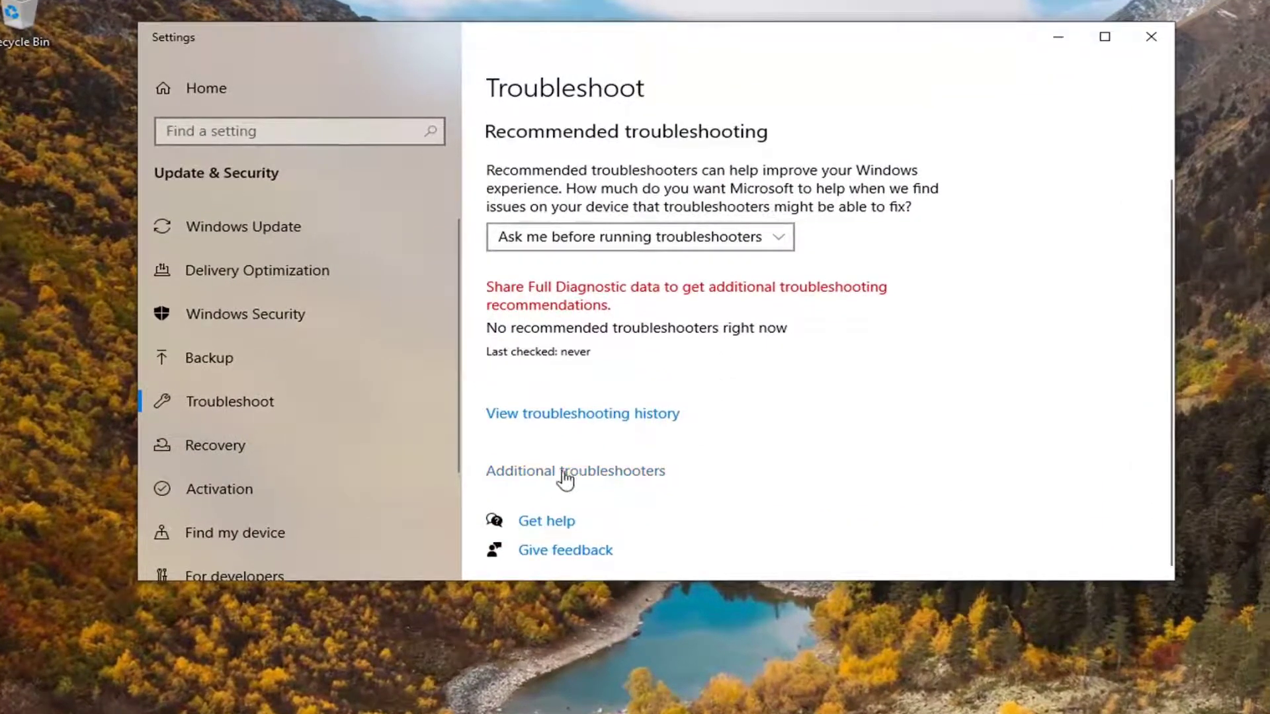
{"action": "left_click", "coordinate": [618, 473]}
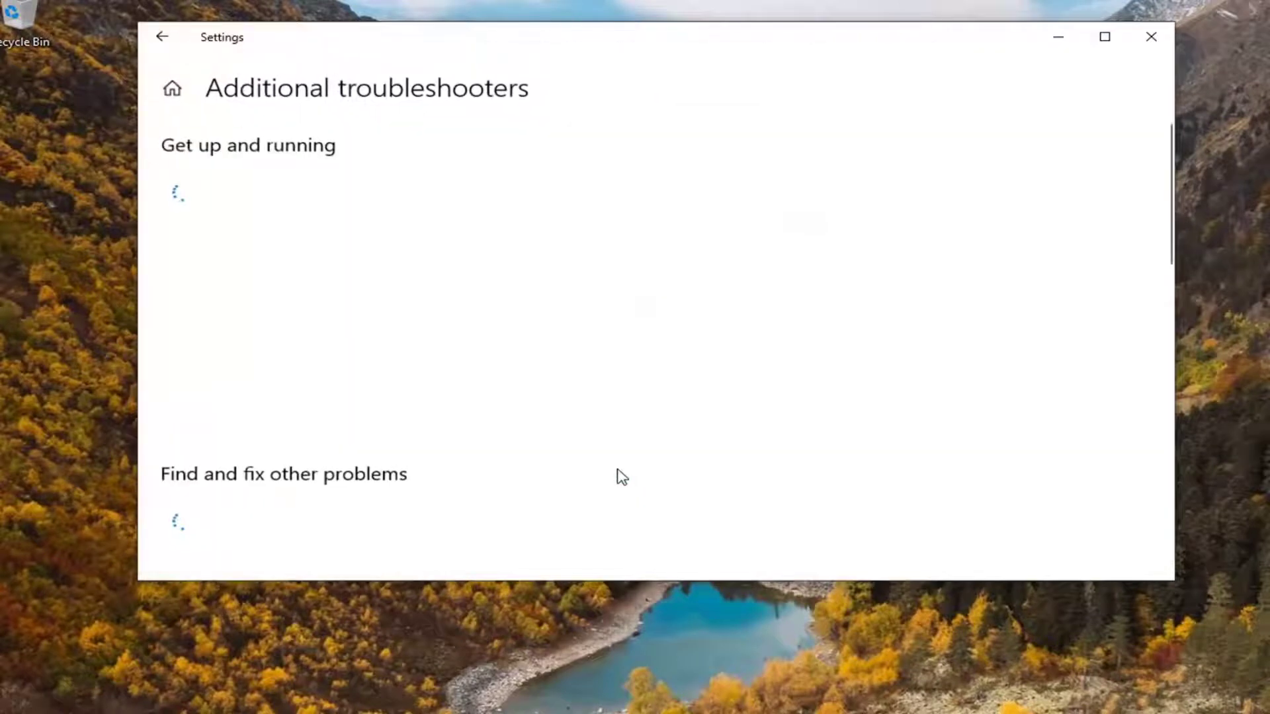
{"action": "left_click", "coordinate": [233, 338]}
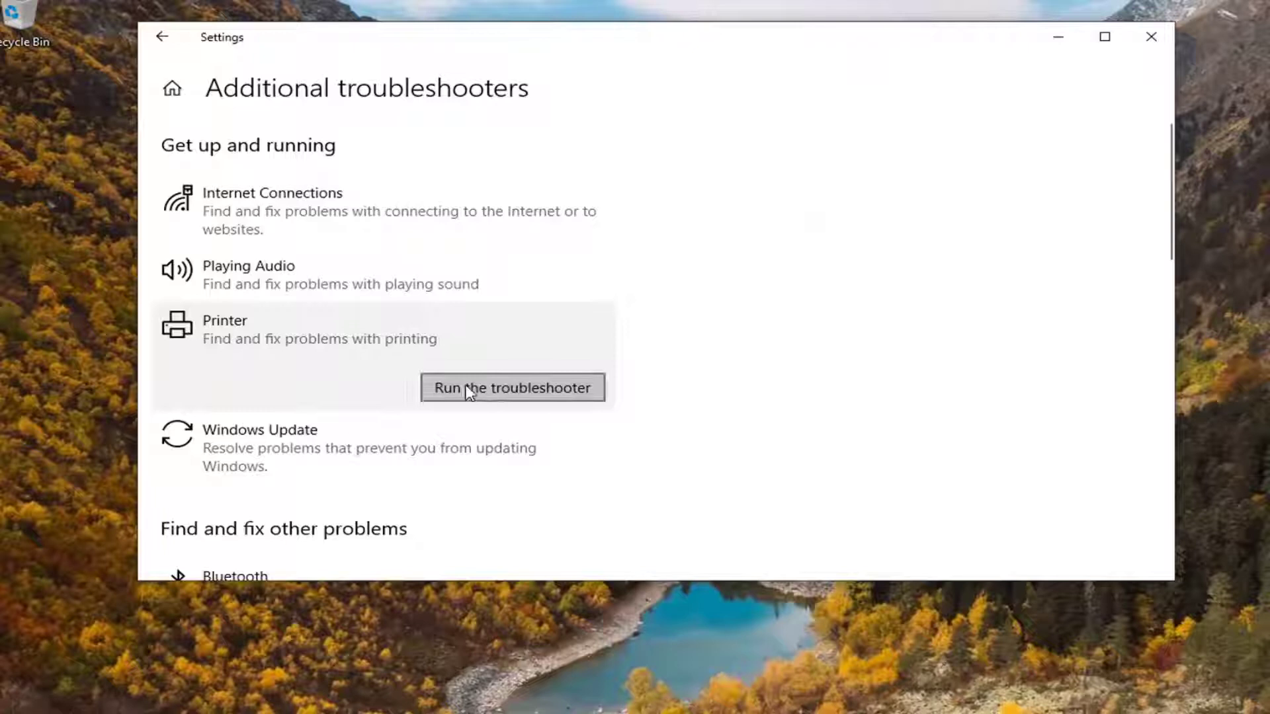
{"action": "left_click", "coordinate": [584, 392]}
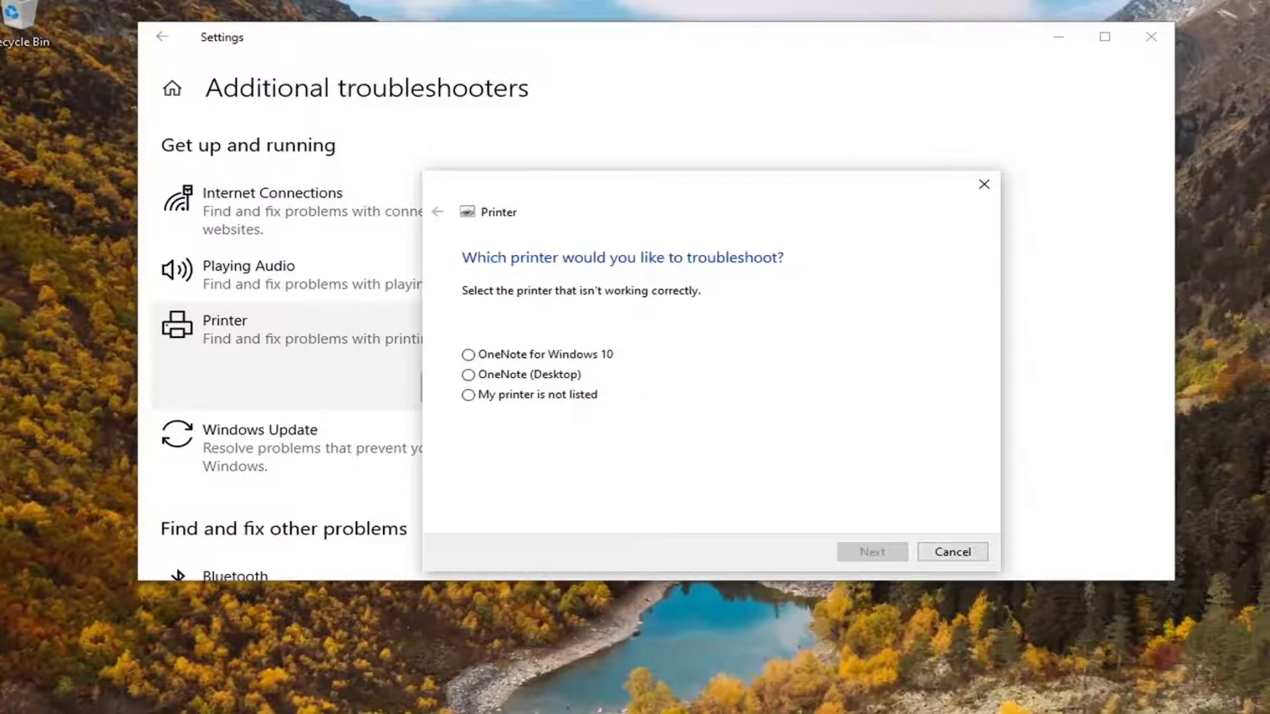
Troubleshoot OneNote for Windows 10 and apply the suggested default-printer fix.
{"action": "left_click", "coordinate": [538, 356]}
{"action": "left_click", "coordinate": [874, 554]}
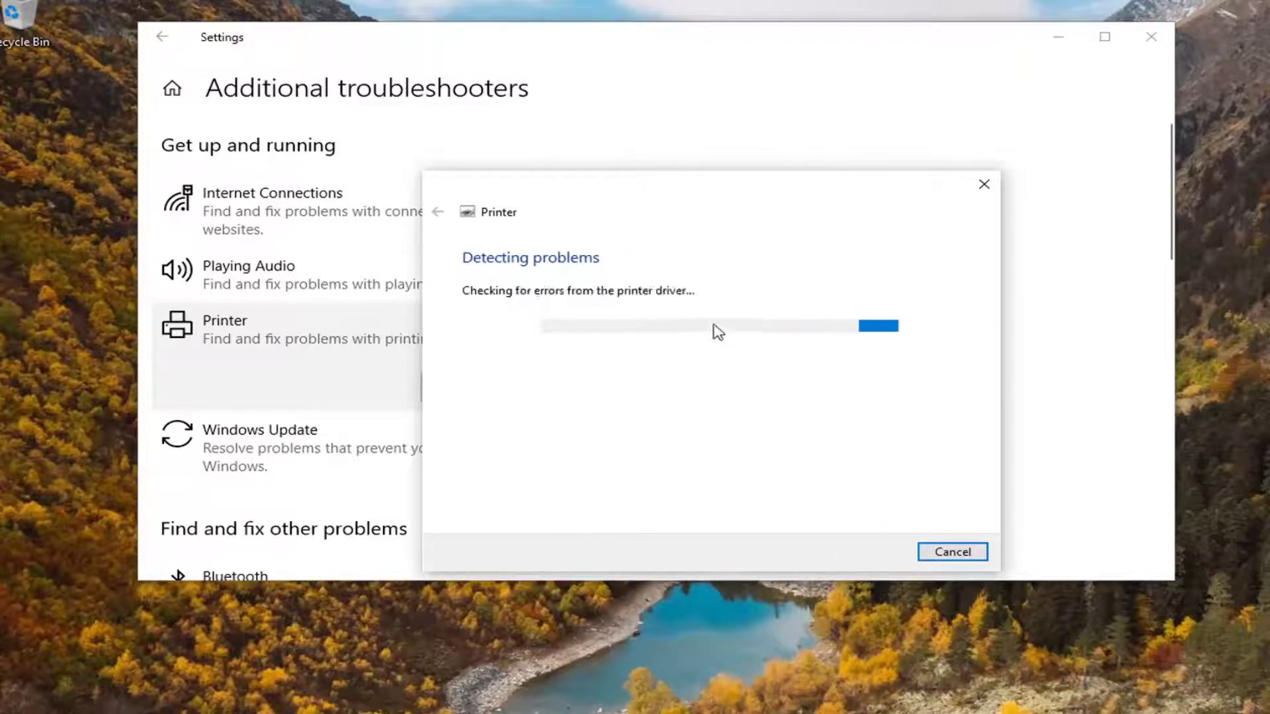
{"action": "left_click", "coordinate": [543, 344]}
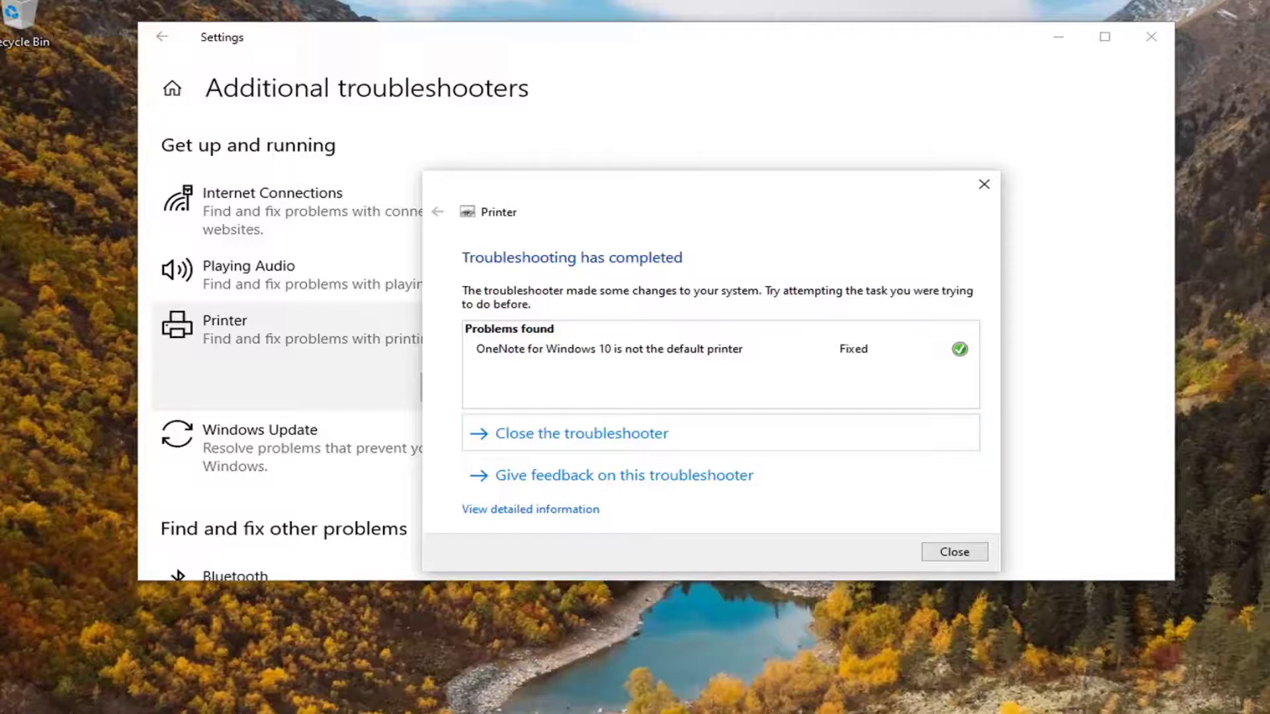
Close the finished Printer troubleshooter dialog.
{"action": "left_click", "coordinate": [956, 553]}
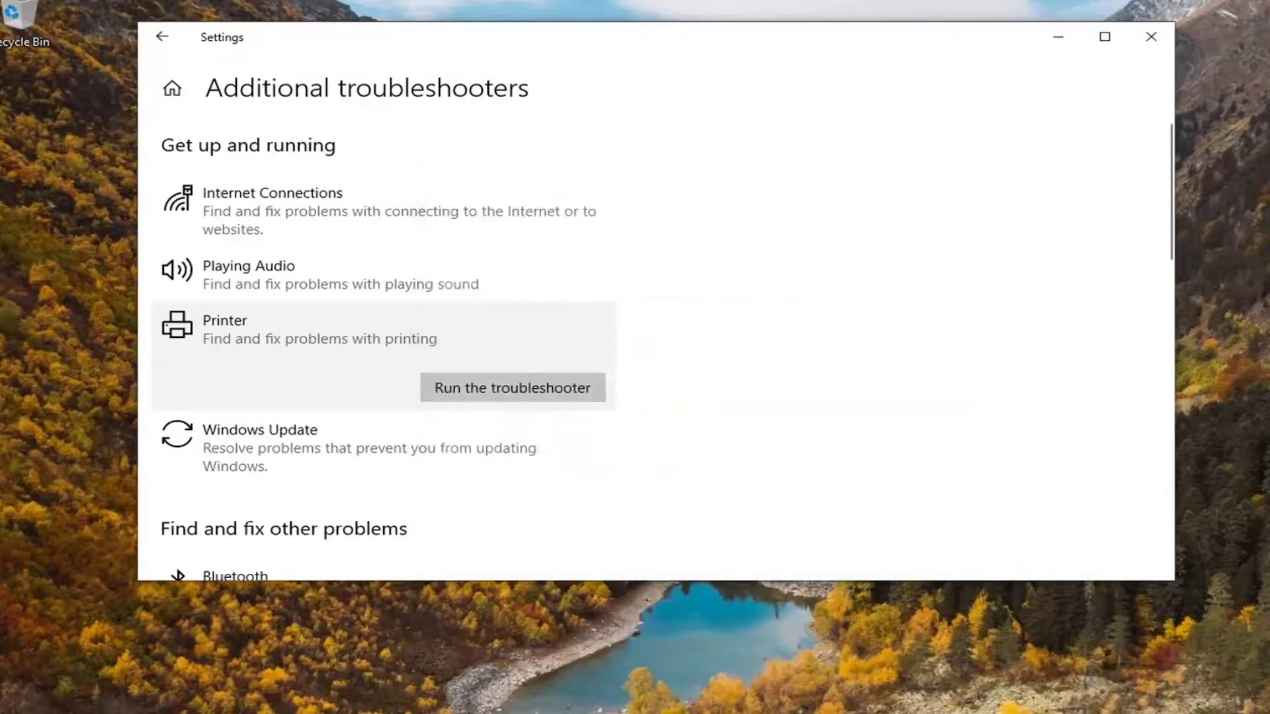